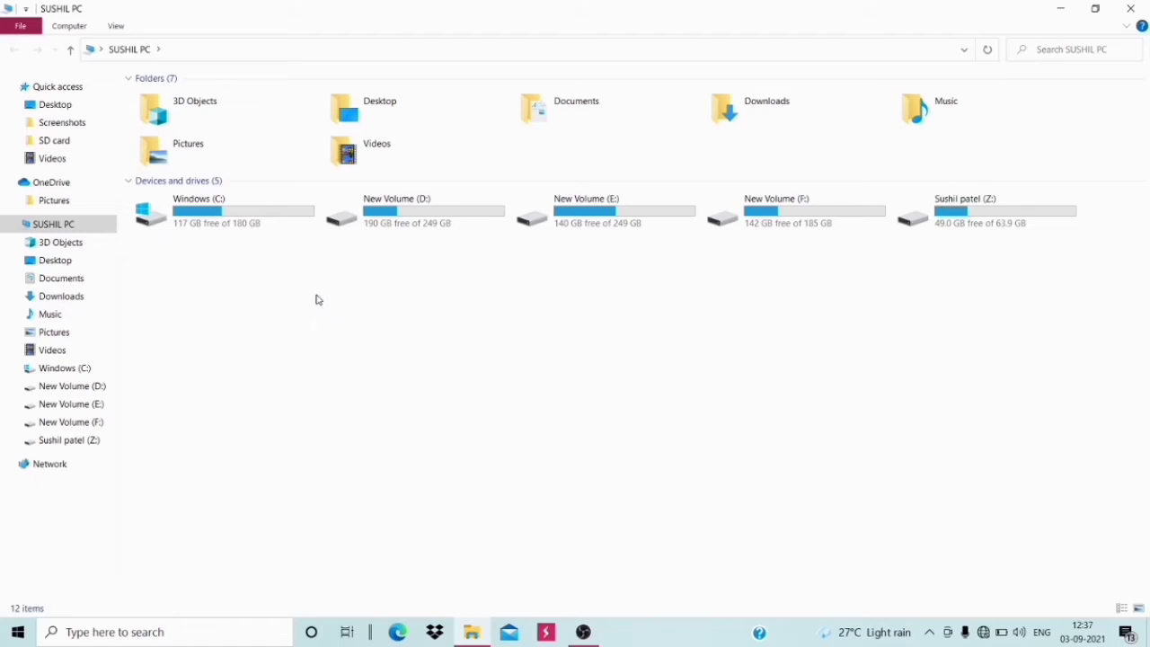
# - Open the mobile trick folder on the Windows (C:) drive and refresh its view
pyautogui.doubleClick(259, 211)
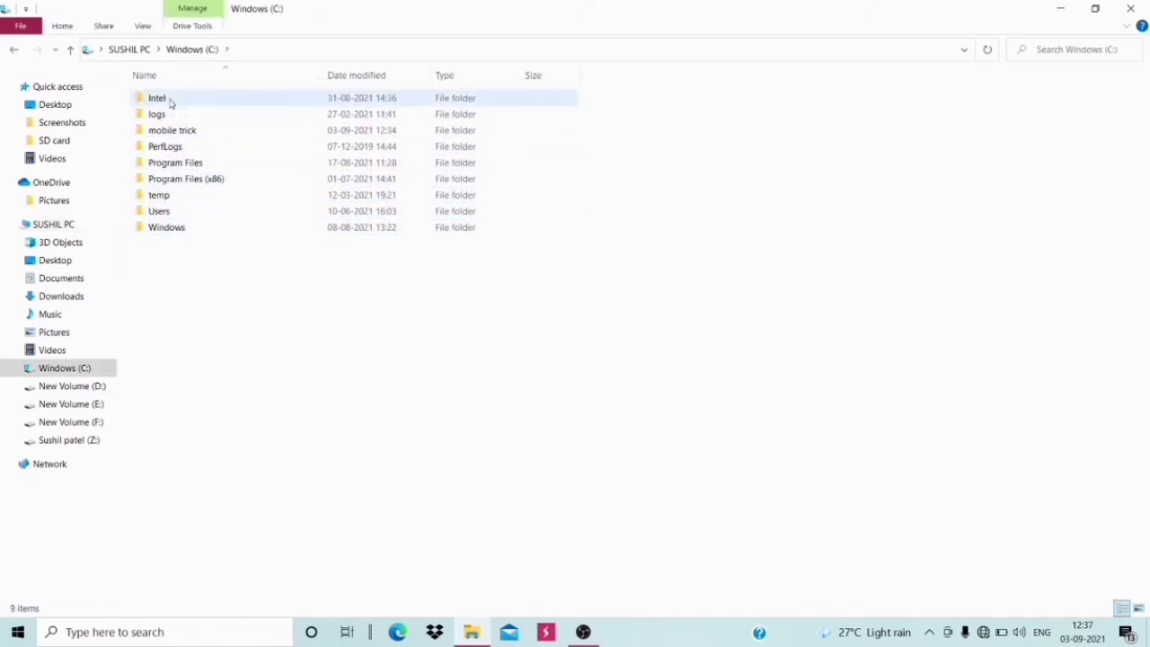
pyautogui.click(276, 134)
pyautogui.doubleClick(275, 134)
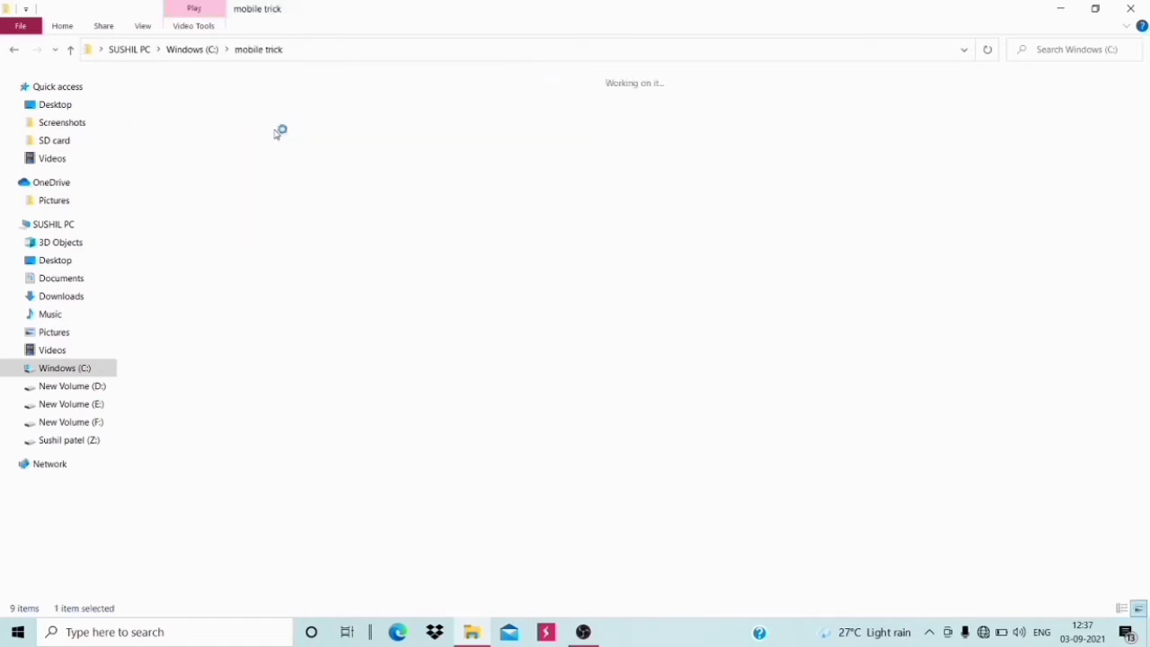
pyautogui.moveTo(216, 374); pyautogui.dragTo(299, 415)
pyautogui.click(136, 216)
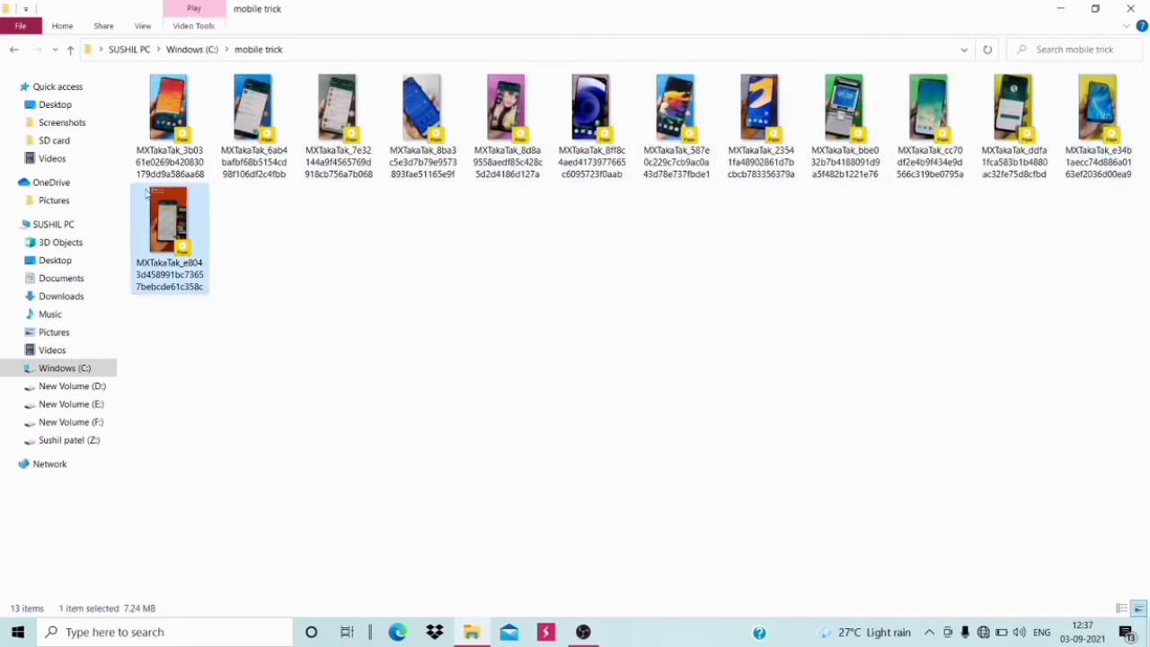
pyautogui.rightClick(262, 270)
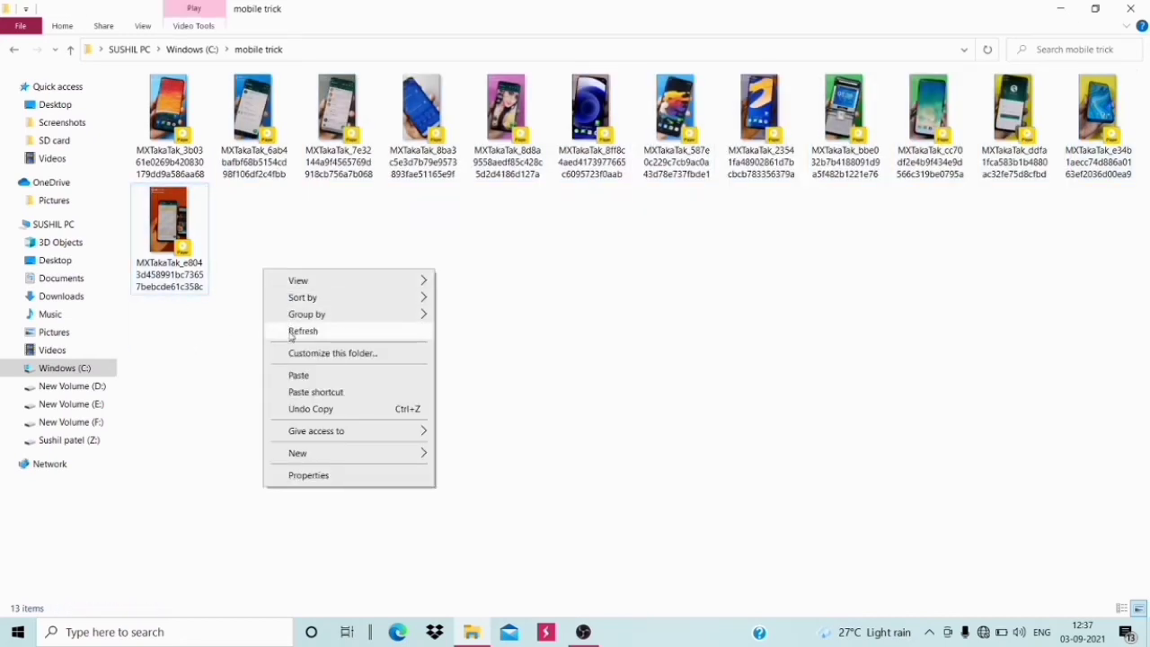
pyautogui.click(295, 330)
# - Delete all the MXTakaTak videos in the mobile trick folder and refresh the view
pyautogui.moveTo(173, 341); pyautogui.dragTo(1139, 72)
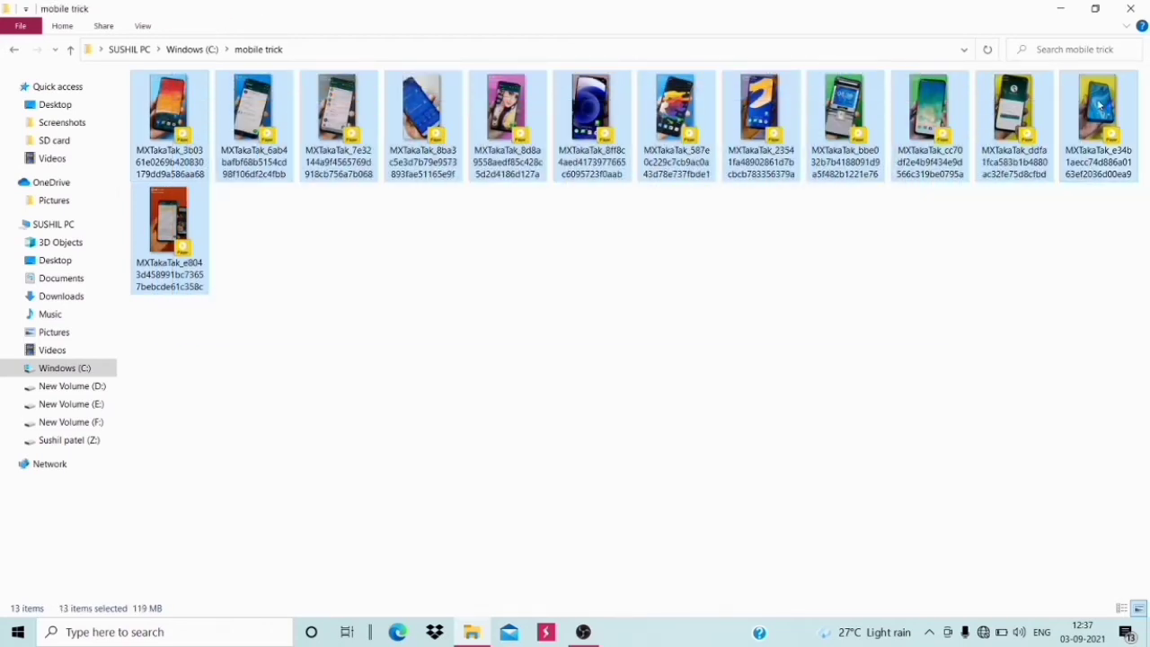
pyautogui.rightClick(182, 126)
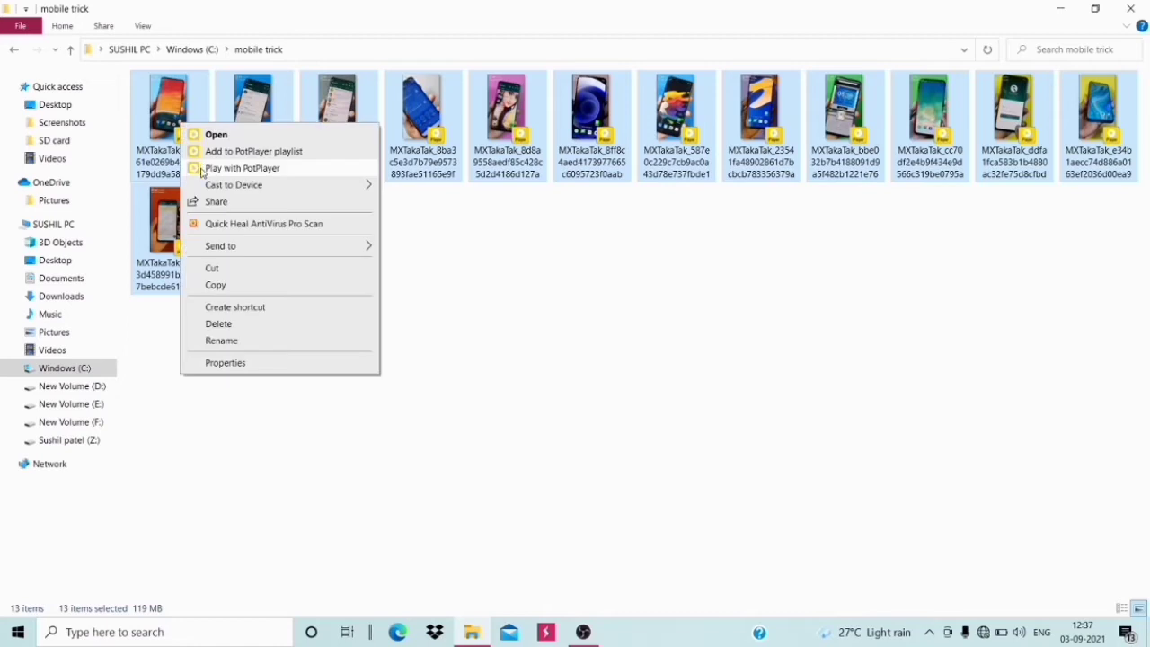
pyautogui.click(241, 327)
pyautogui.rightClick(368, 228)
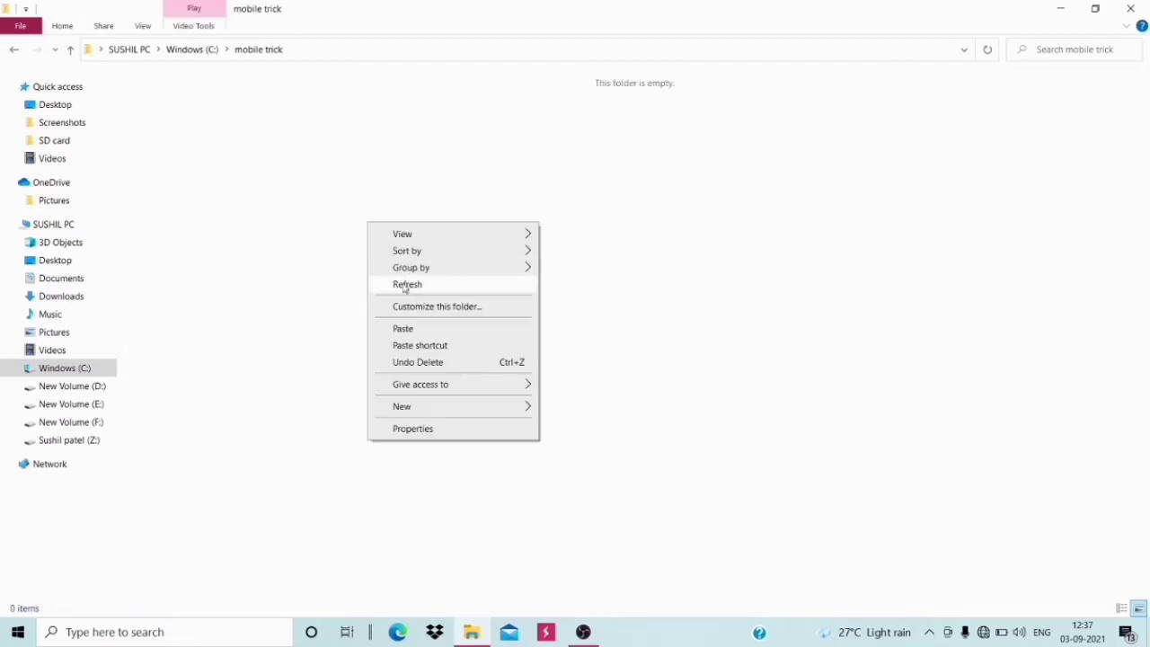
pyautogui.click(403, 285)
pyautogui.rightClick(268, 197)
pyautogui.click(301, 258)
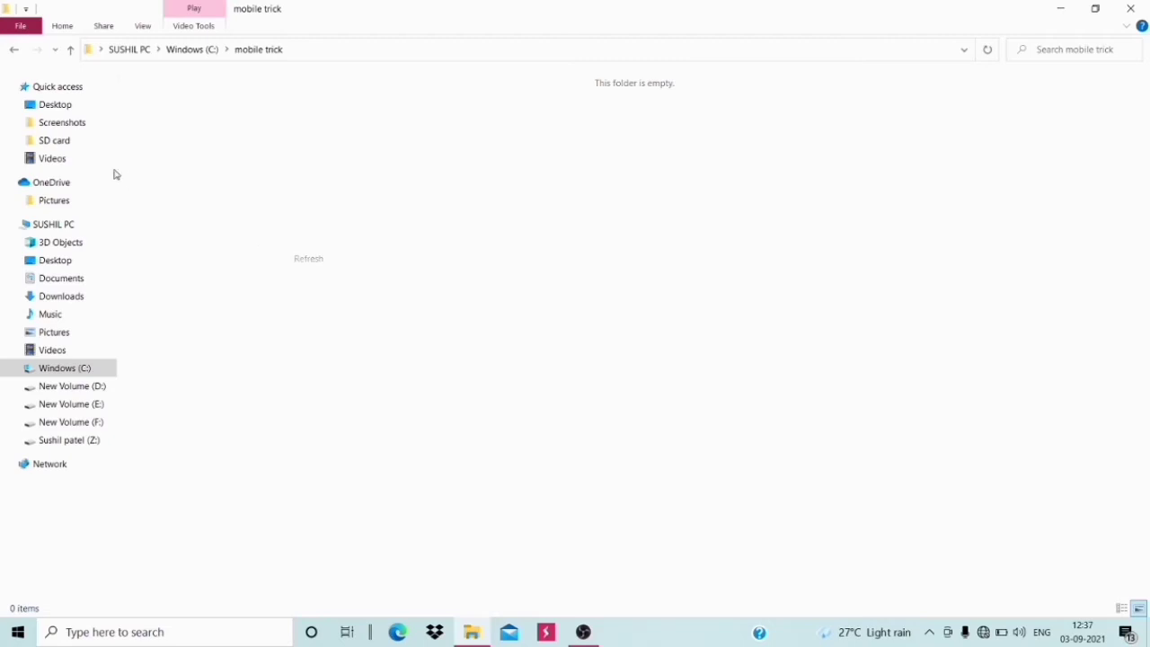
# - Go back to the Windows (C:) drive, then reopen the mobile trick folder to check its contents
pyautogui.click(13, 50)
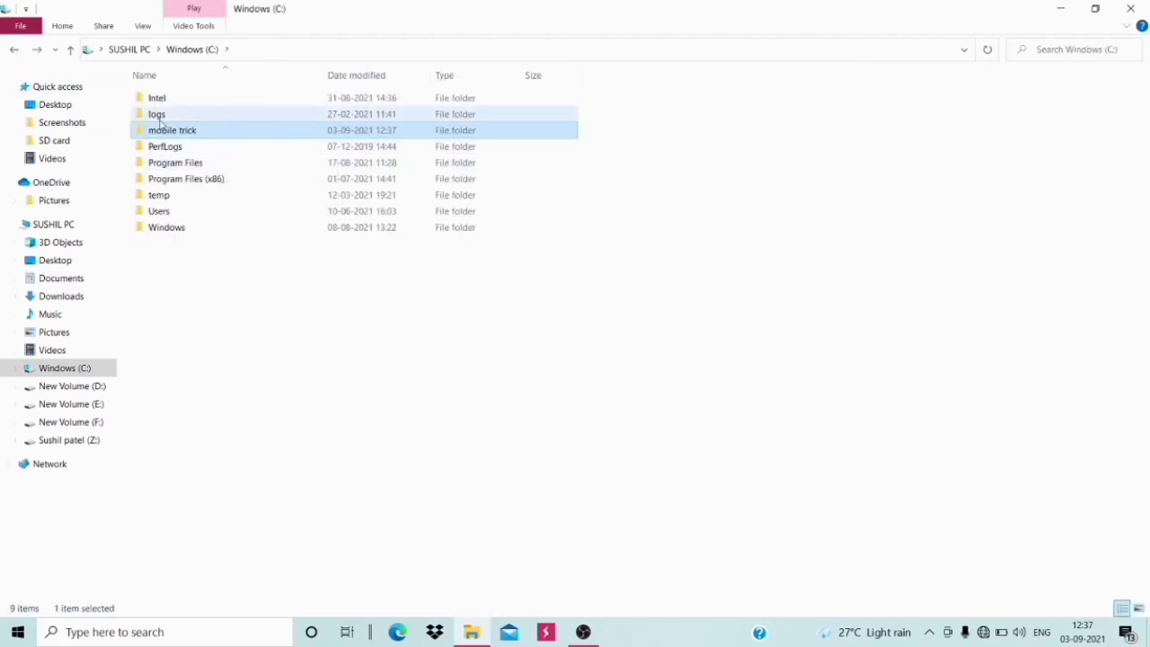
pyautogui.click(321, 339)
pyautogui.rightClick(321, 336)
pyautogui.click(350, 396)
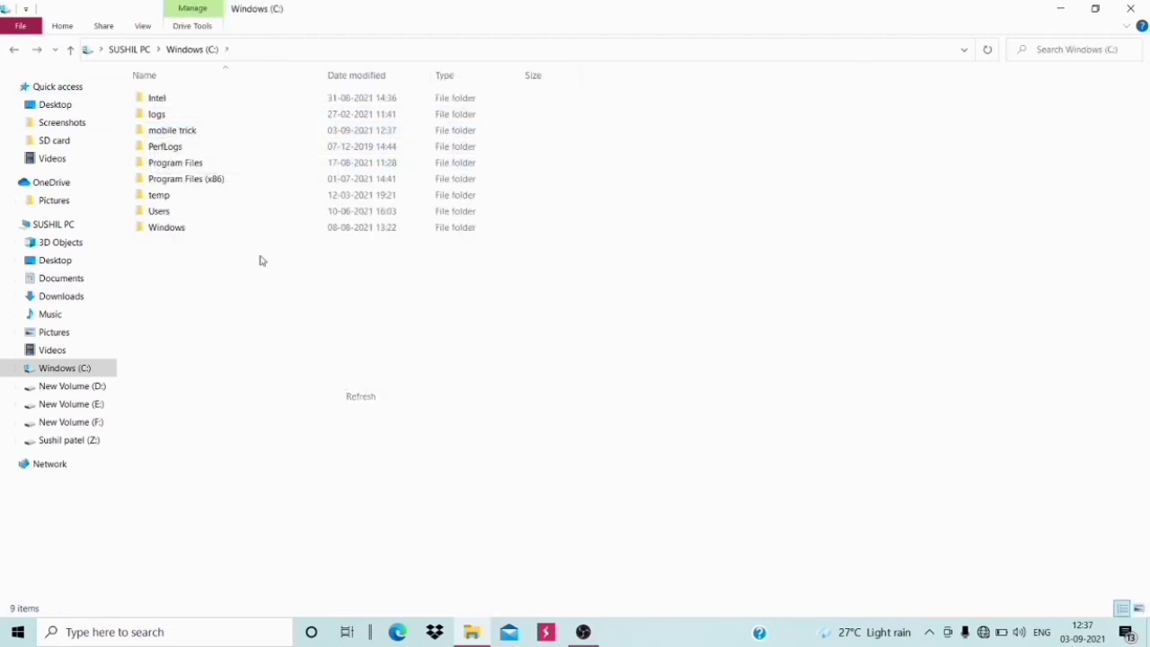
pyautogui.doubleClick(213, 132)
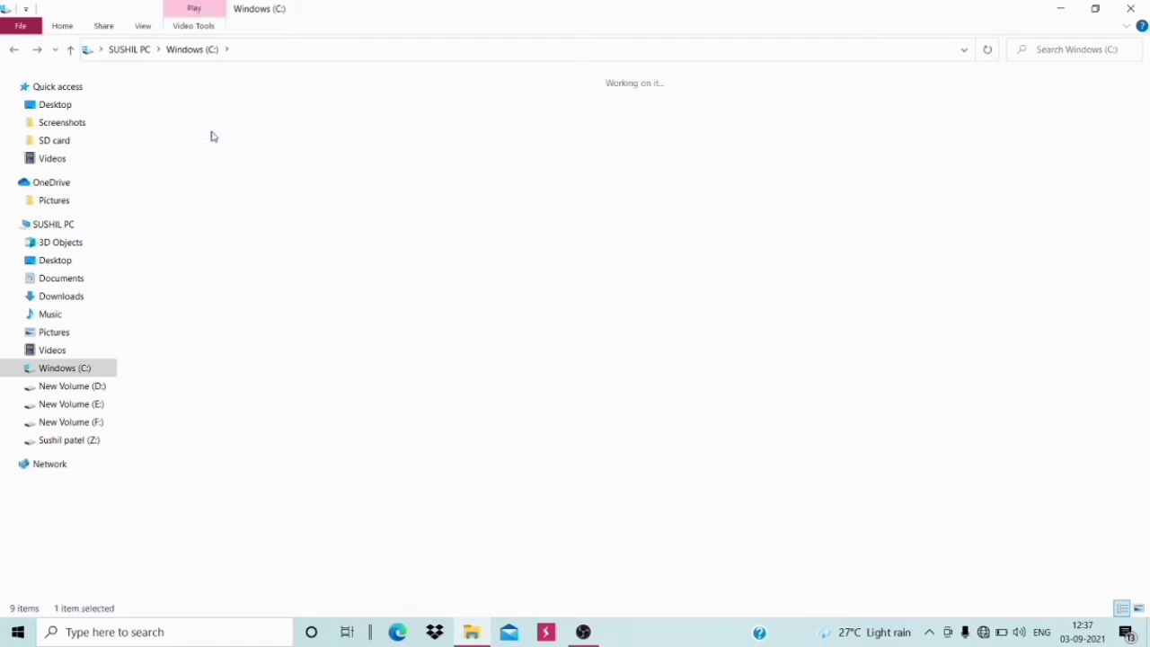
pyautogui.rightClick(213, 135)
pyautogui.click(246, 201)
pyautogui.rightClick(217, 140)
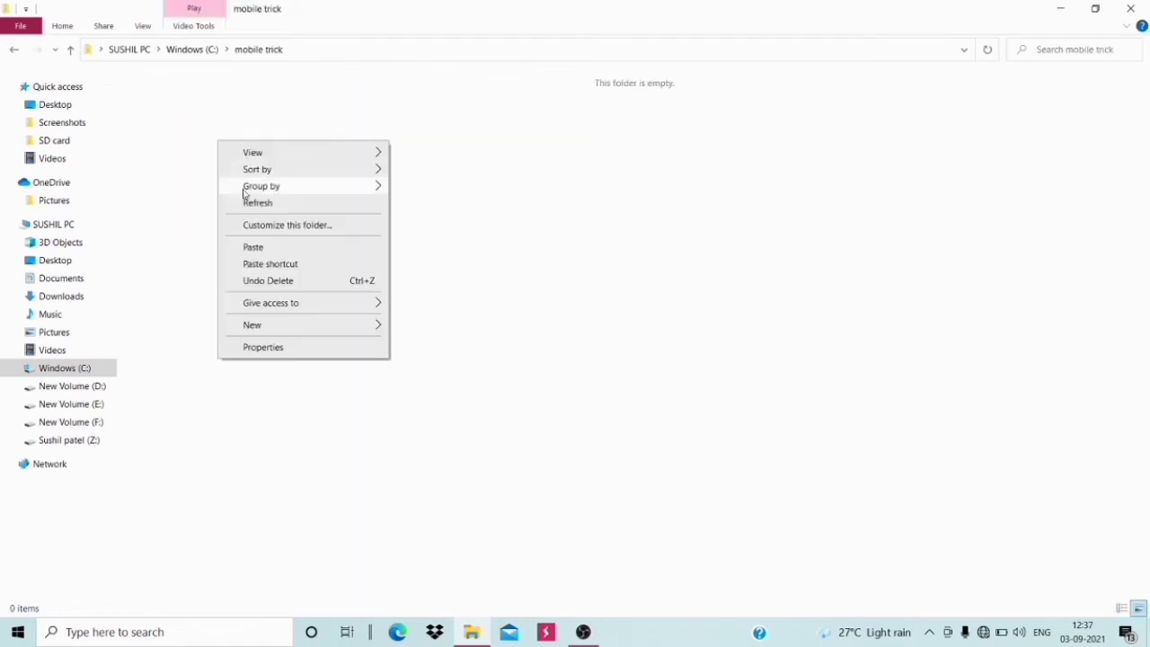
pyautogui.click(246, 203)
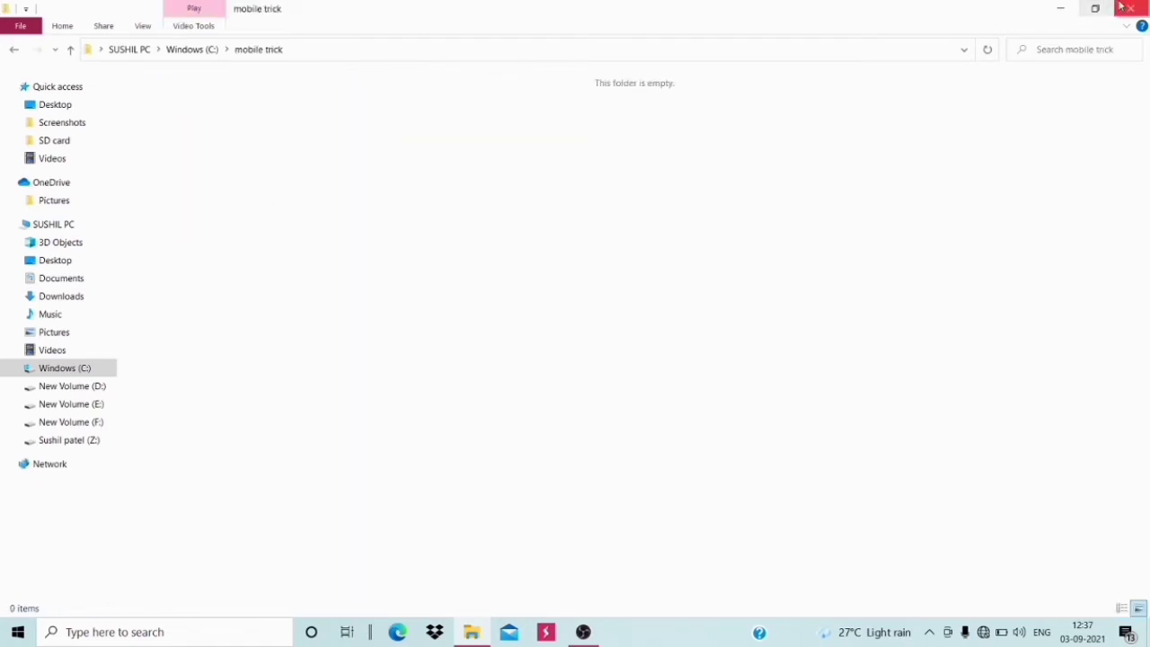
# - Close the mobile trick folder window and refresh the desktop several times
pyautogui.click(1130, 8)
pyautogui.rightClick(502, 61)
pyautogui.click(539, 101)
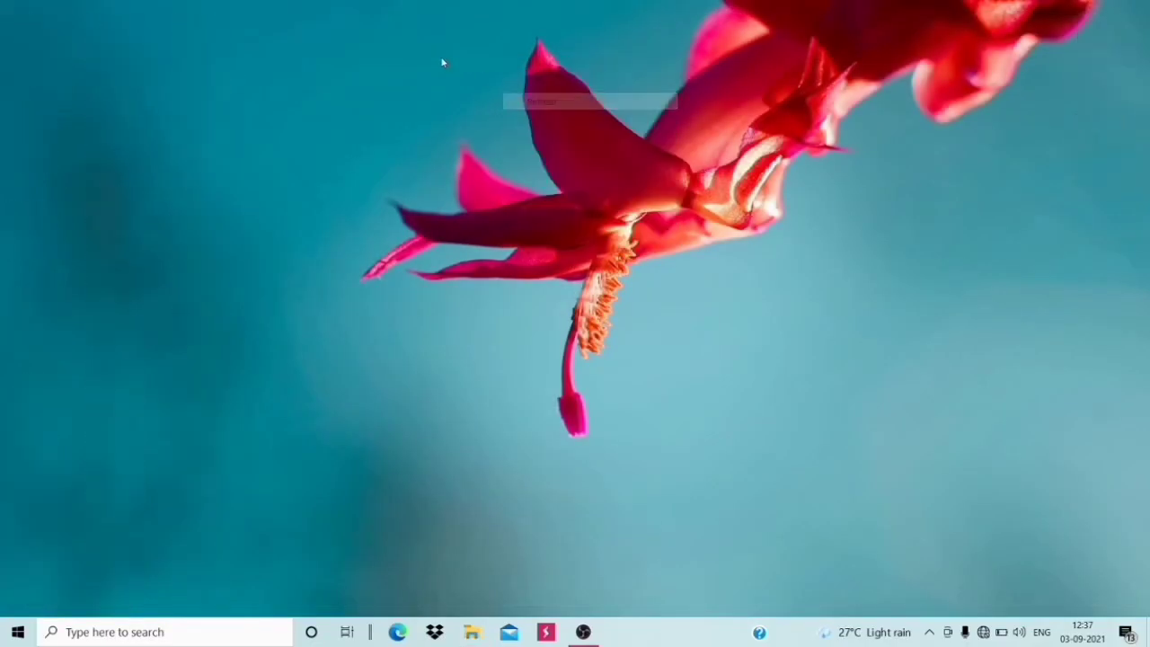
pyautogui.rightClick(442, 60)
pyautogui.click(466, 104)
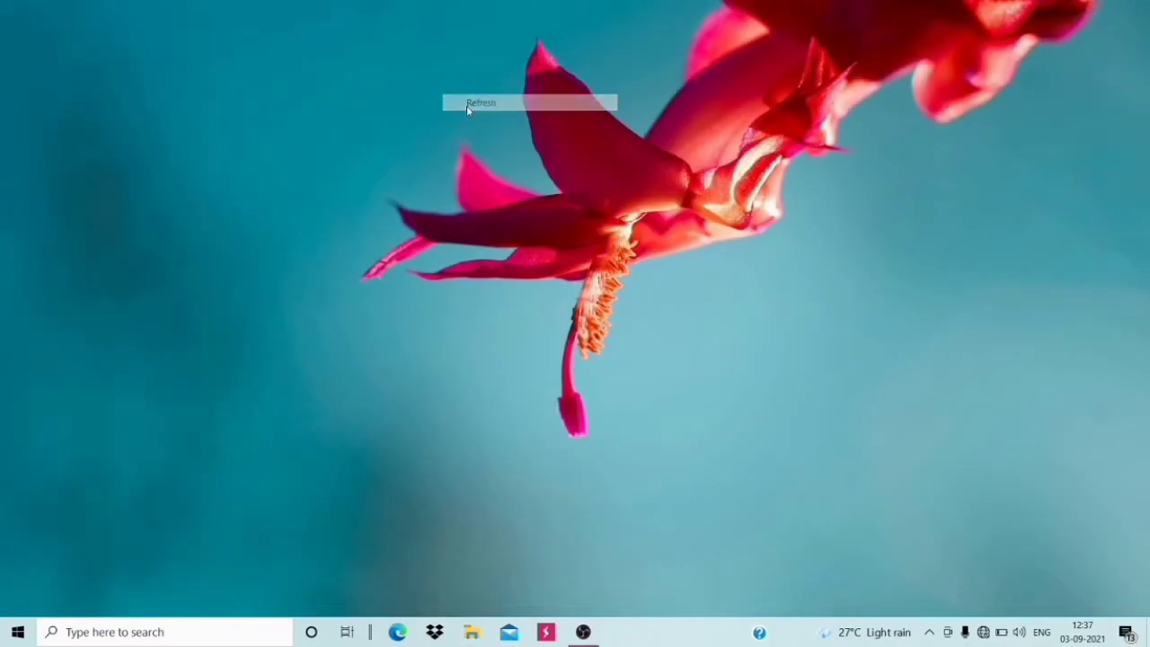
pyautogui.rightClick(268, 66)
pyautogui.click(314, 112)
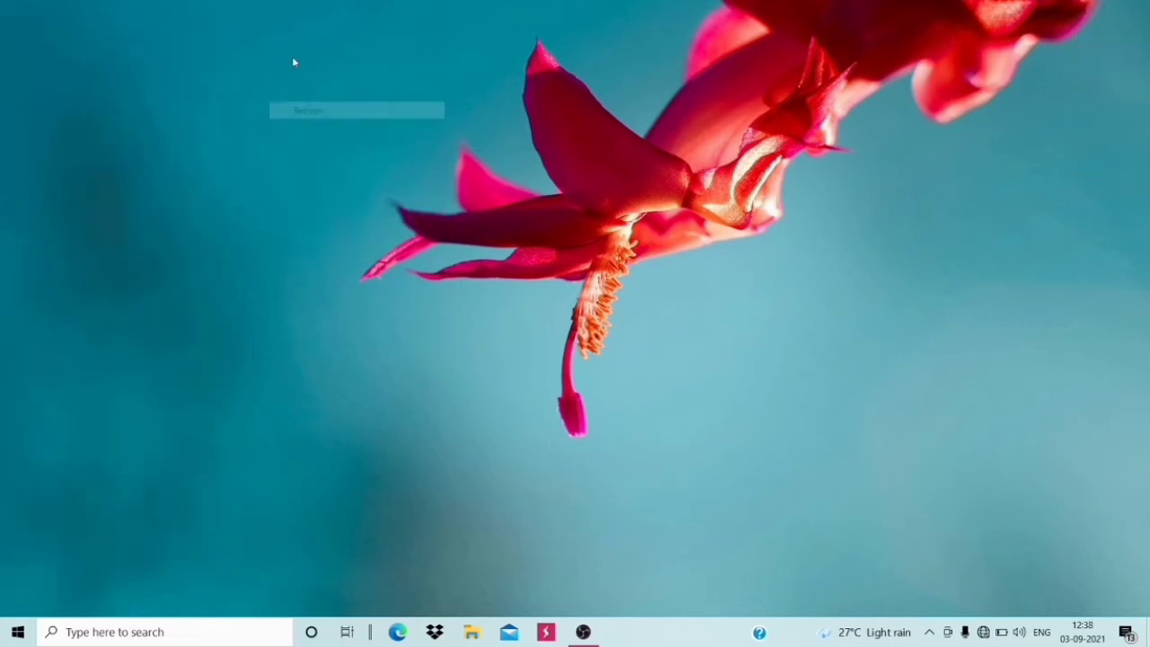
pyautogui.rightClick(293, 59)
pyautogui.click(312, 110)
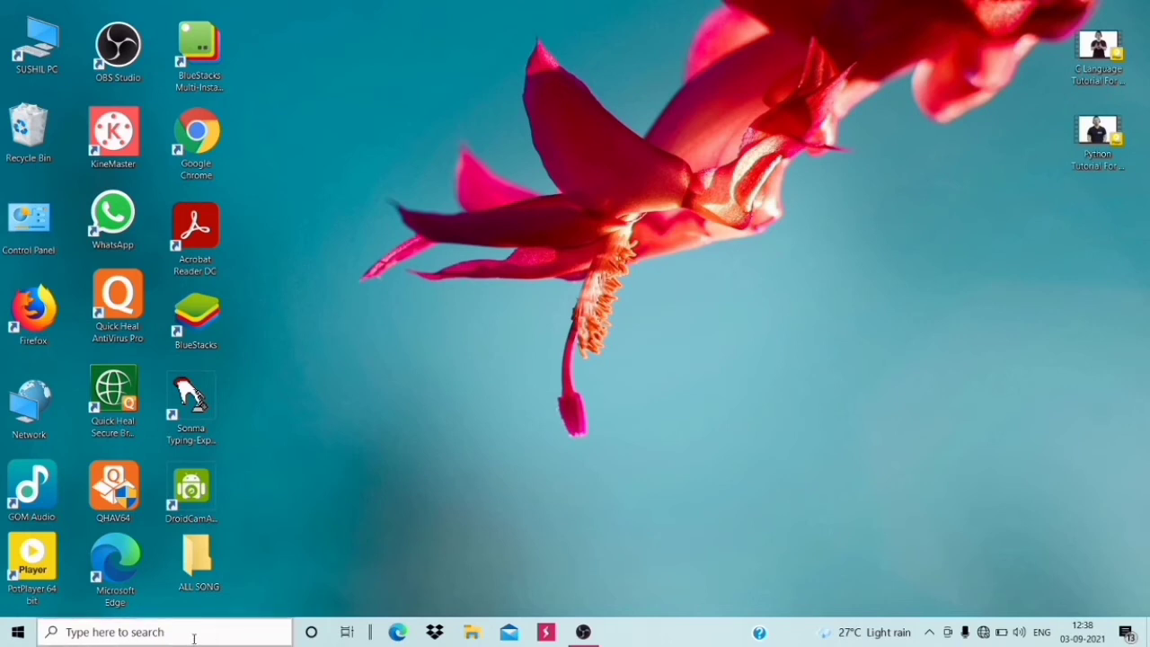
pyautogui.rightClick(278, 139)
pyautogui.click(302, 186)
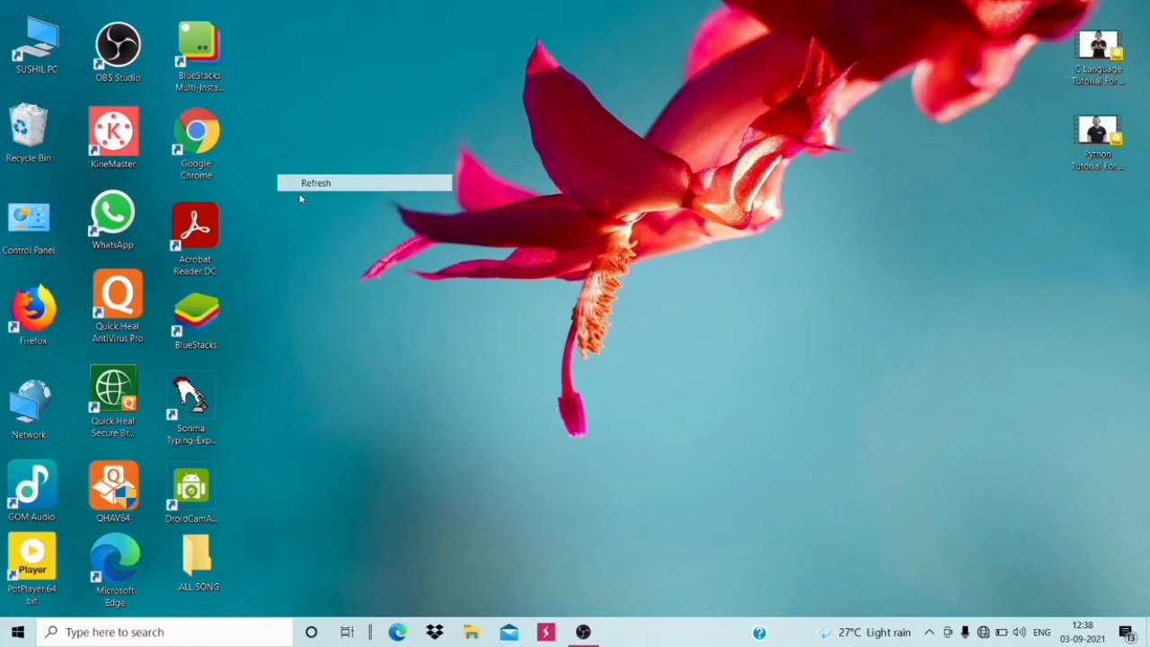
# - Restore the video whose name starts with MXTakaTak_3b0361e0269b from the Recycle Bin and minimize its window
pyautogui.doubleClick(17, 134)
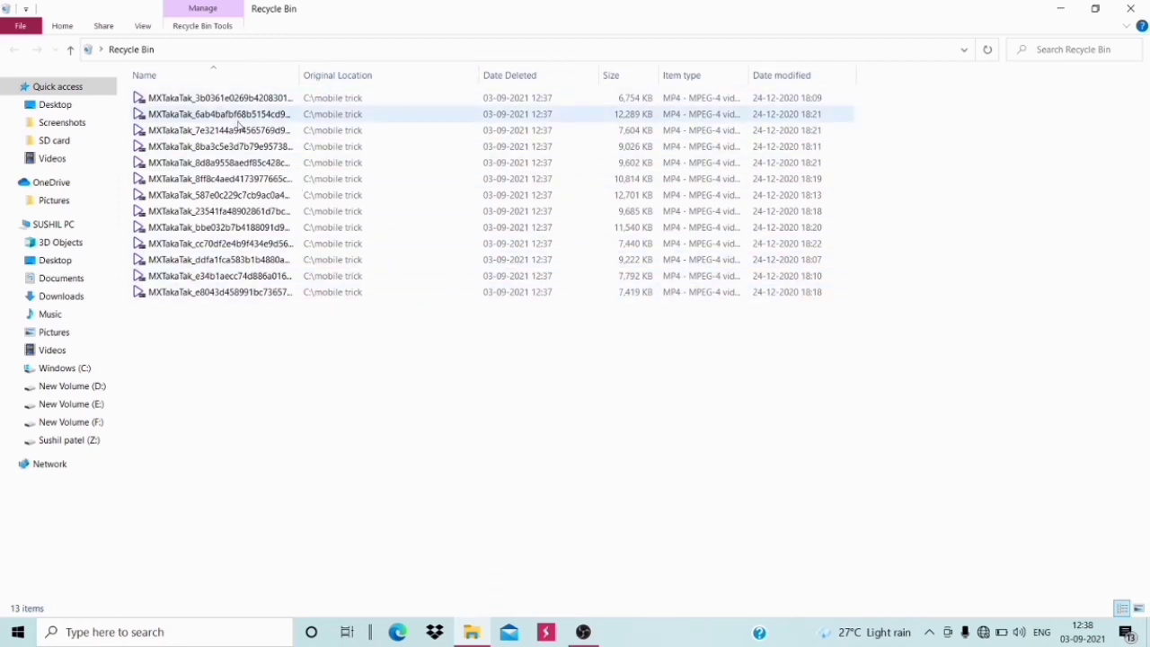
pyautogui.click(234, 101)
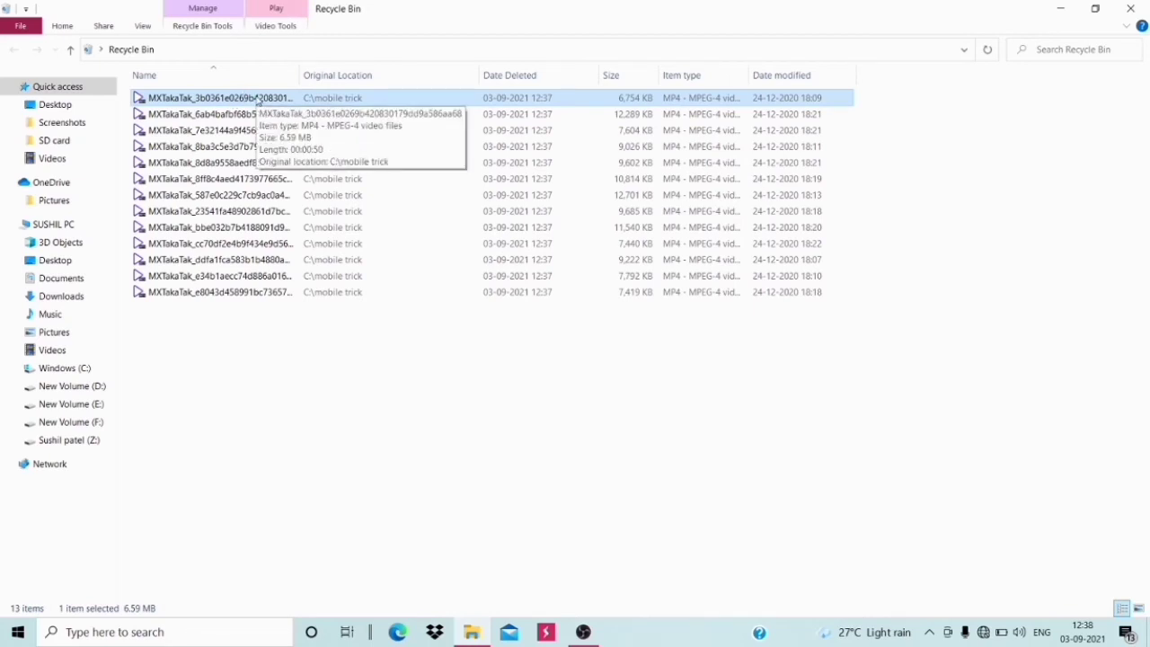
pyautogui.rightClick(258, 101)
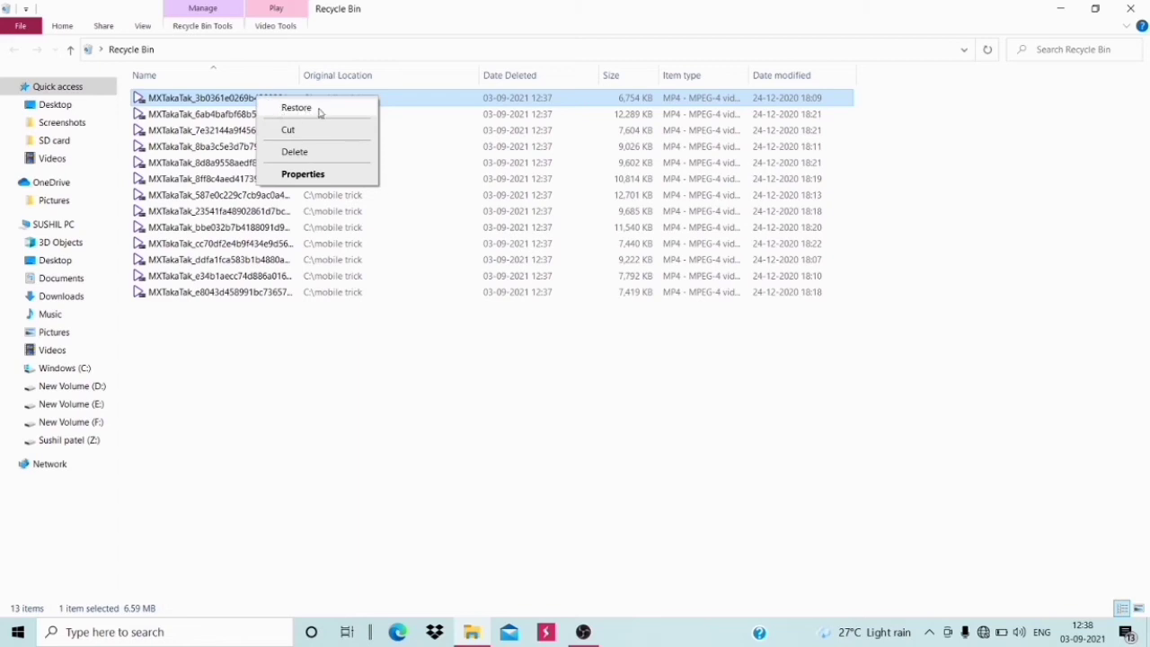
pyautogui.click(296, 108)
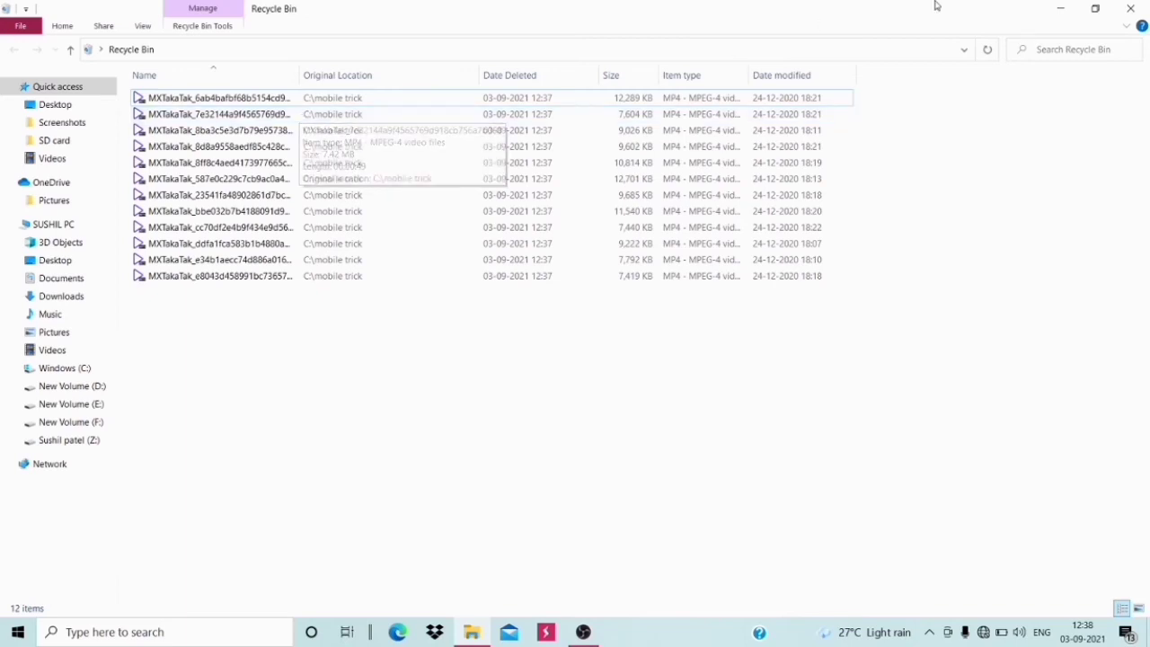
pyautogui.click(1061, 13)
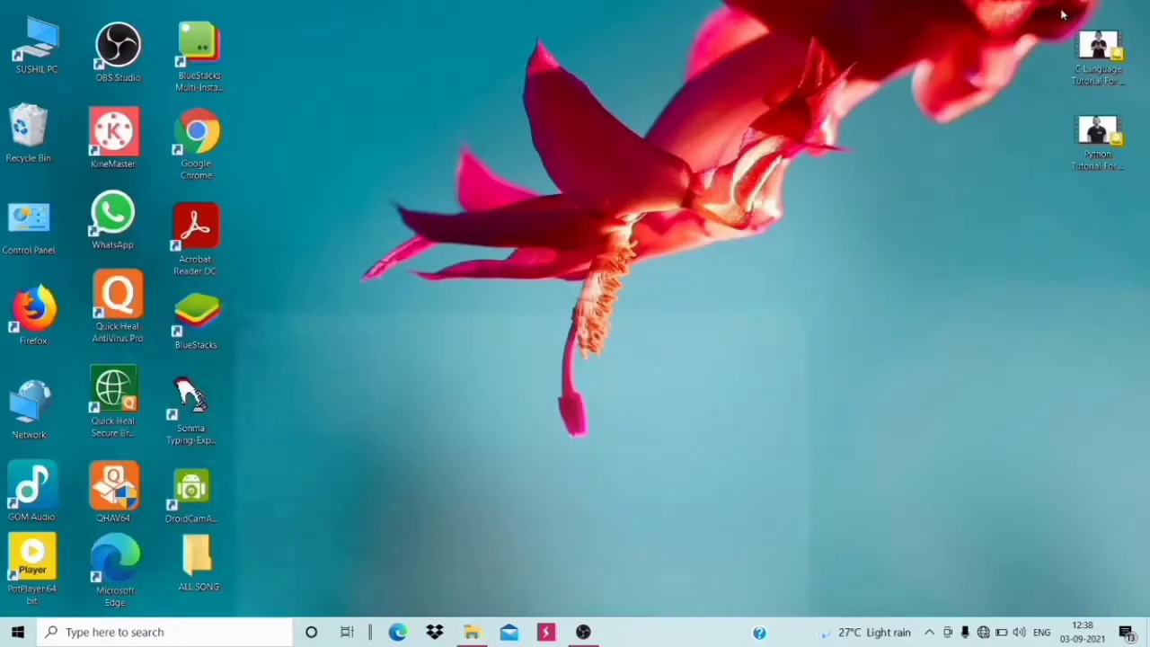
# - Check the mobile trick folder on the Windows (C:) drive for the restored video, then minimize the window
pyautogui.rightClick(476, 101)
pyautogui.click(515, 145)
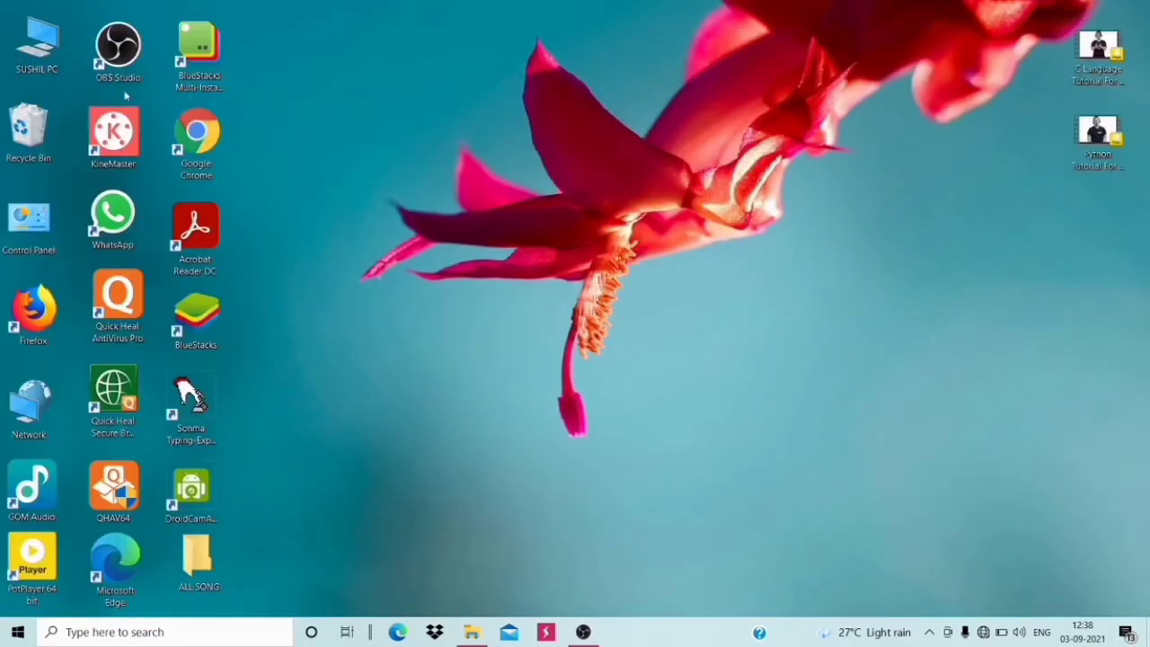
pyautogui.doubleClick(36, 43)
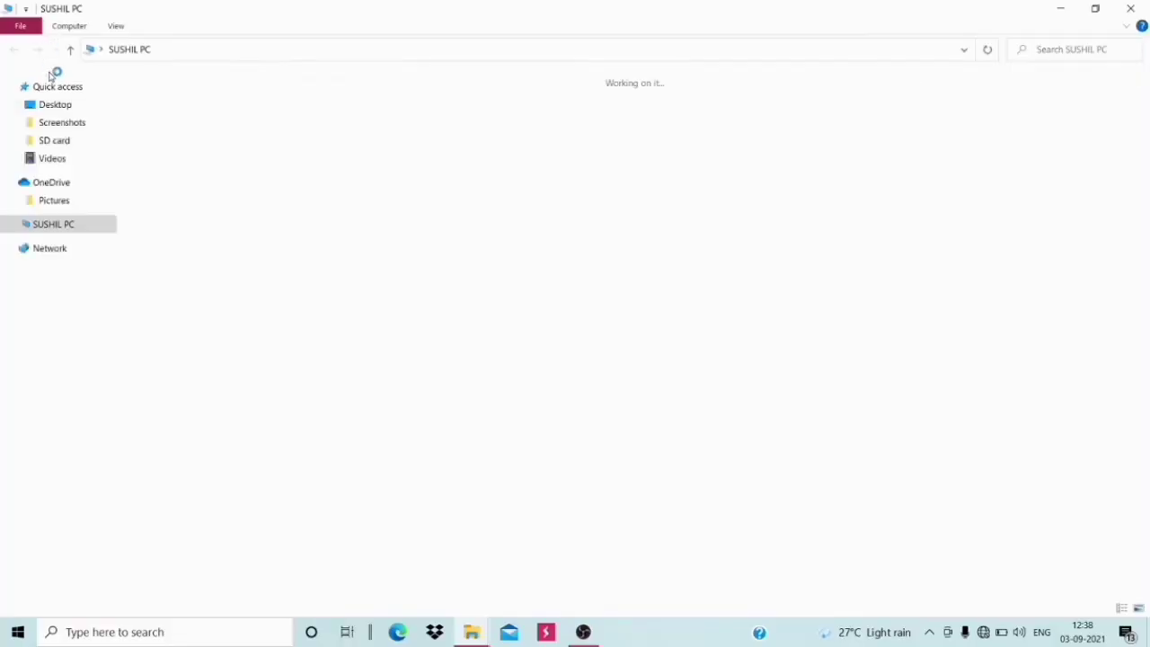
pyautogui.doubleClick(189, 223)
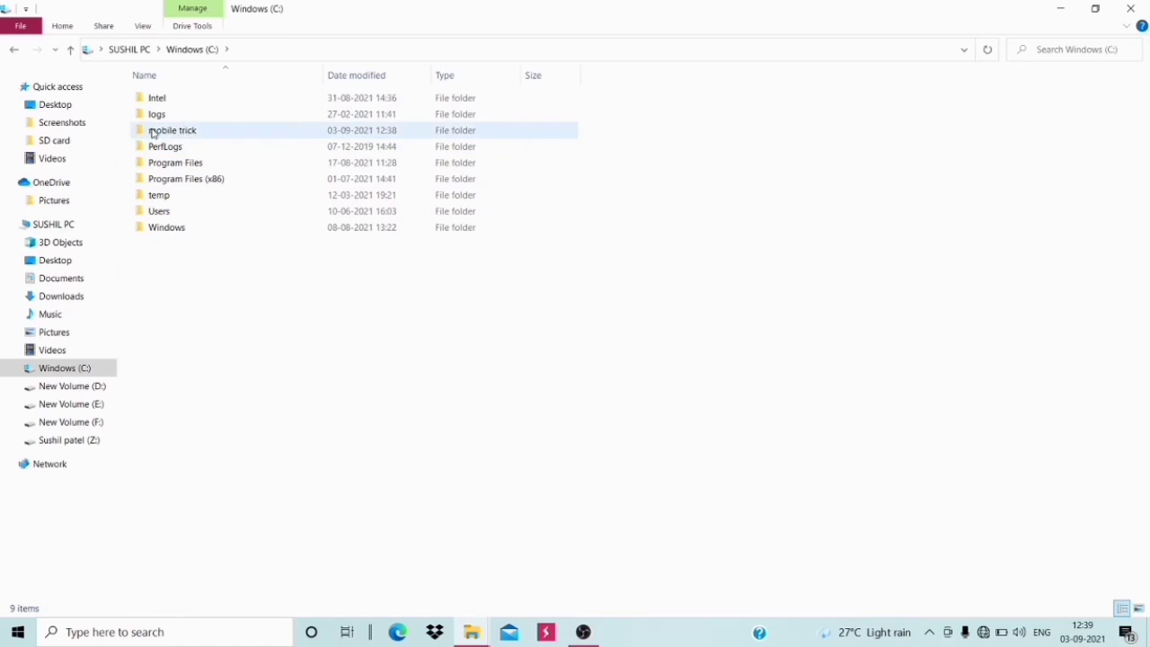
pyautogui.doubleClick(187, 134)
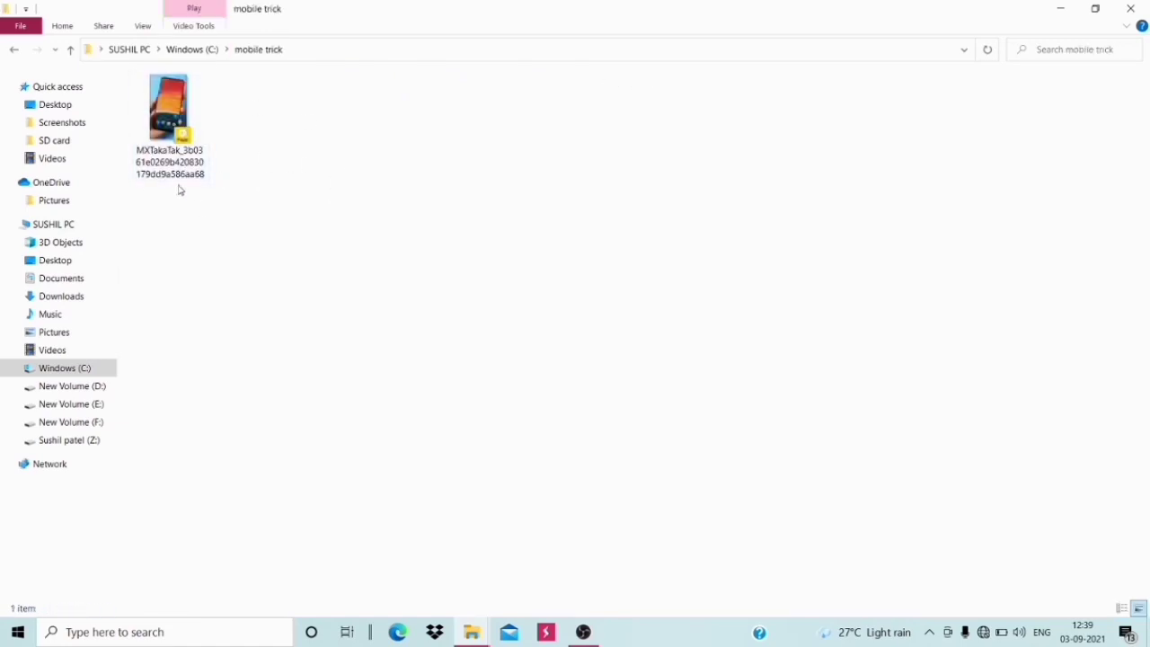
pyautogui.rightClick(329, 120)
pyautogui.click(367, 181)
pyautogui.rightClick(286, 66)
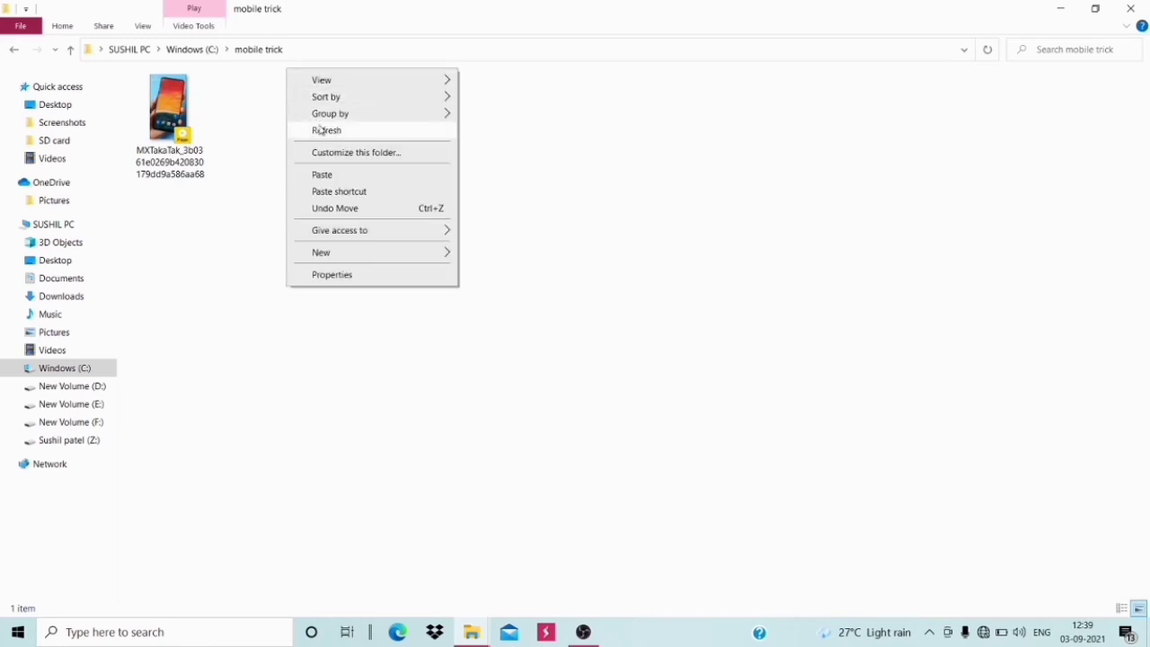
pyautogui.click(323, 132)
pyautogui.rightClick(303, 69)
pyautogui.click(328, 132)
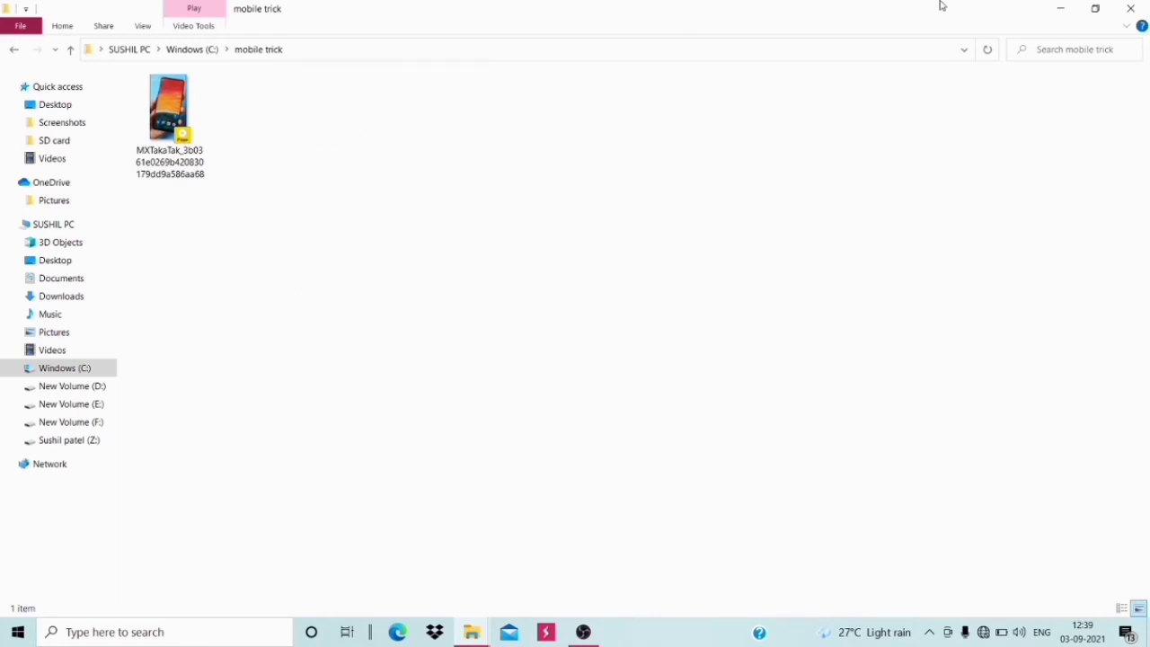
pyautogui.click(1060, 8)
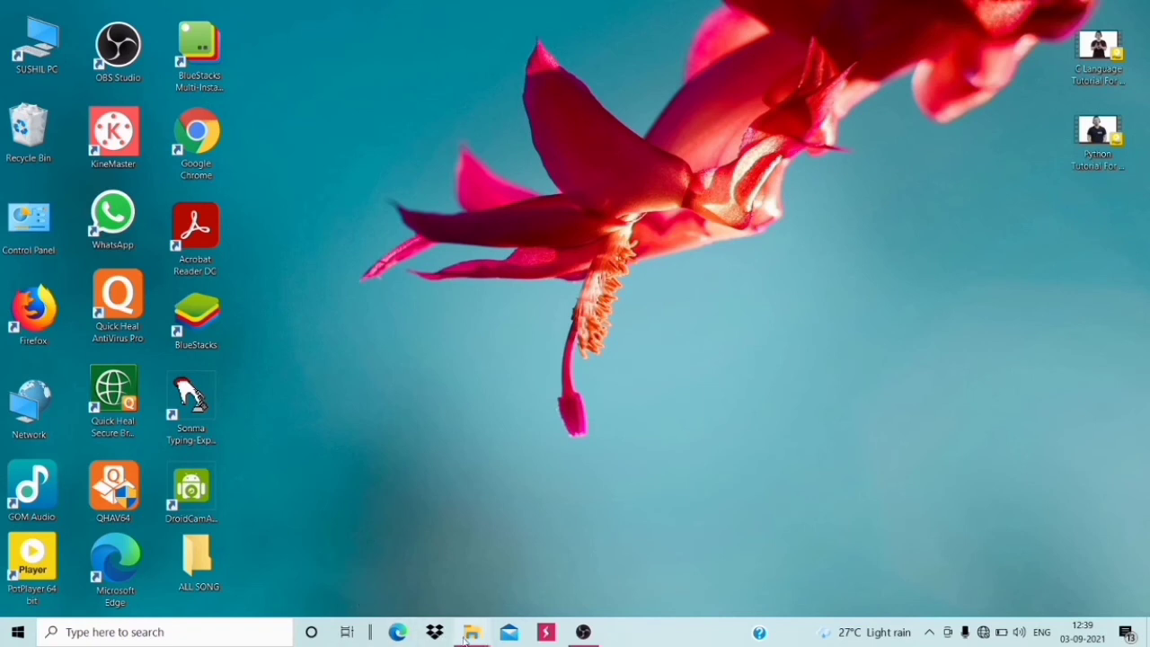
# - Restore all the remaining MXTakaTak videos from the Recycle Bin and close its window
pyautogui.moveTo(472, 632)
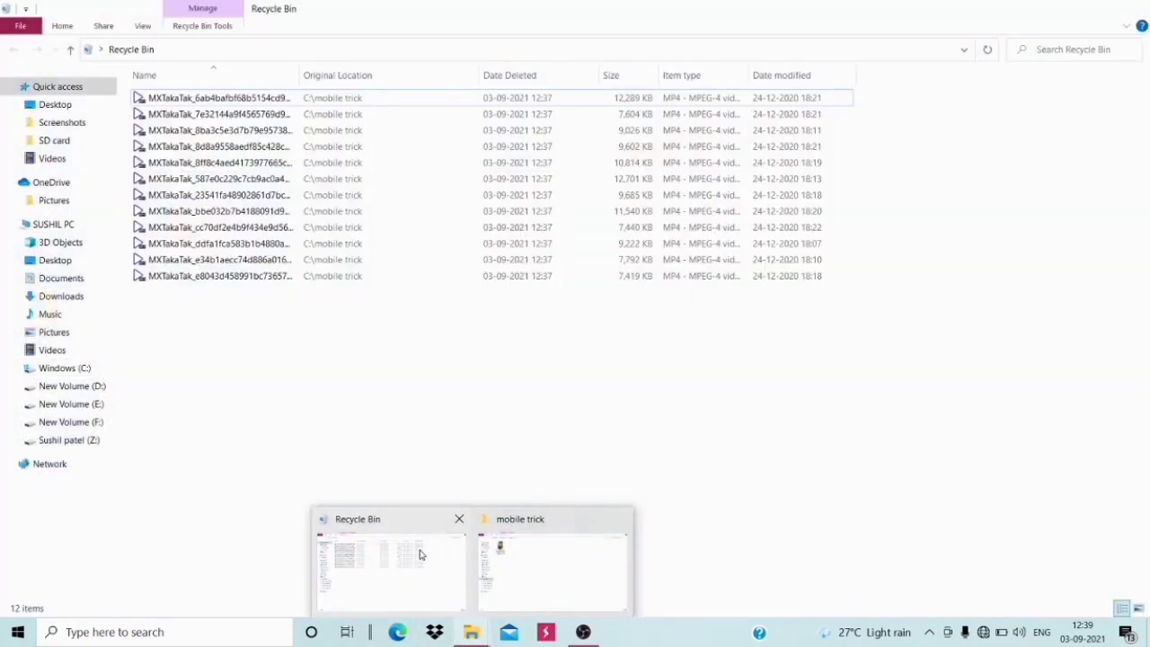
pyautogui.click(423, 564)
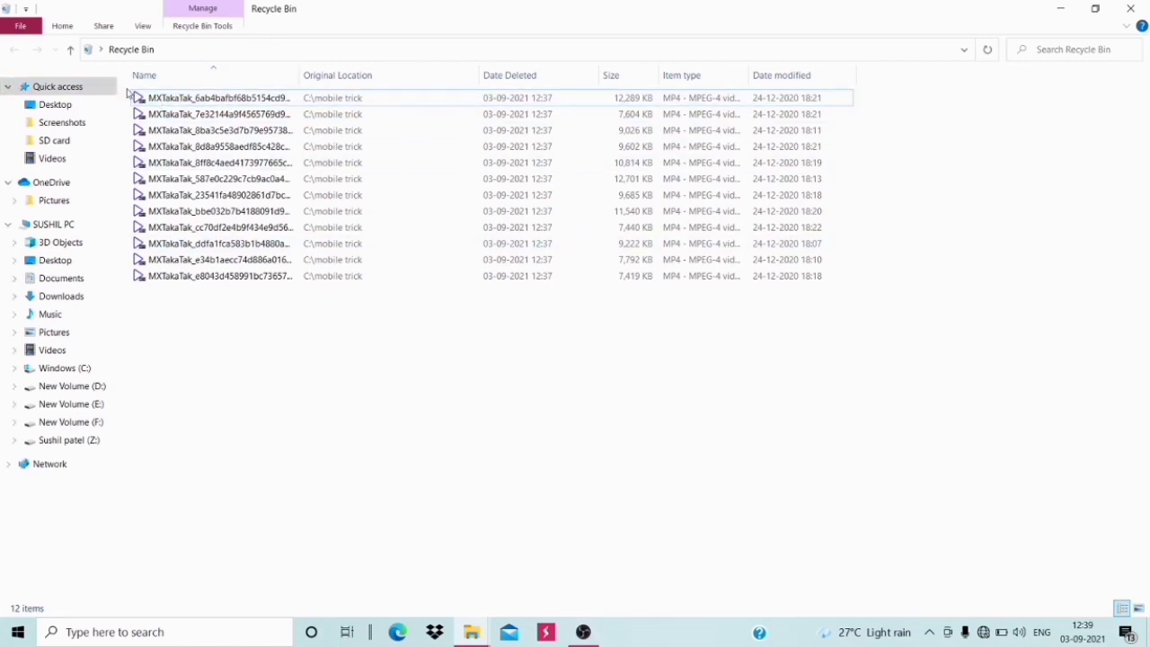
pyautogui.moveTo(129, 93); pyautogui.dragTo(710, 283)
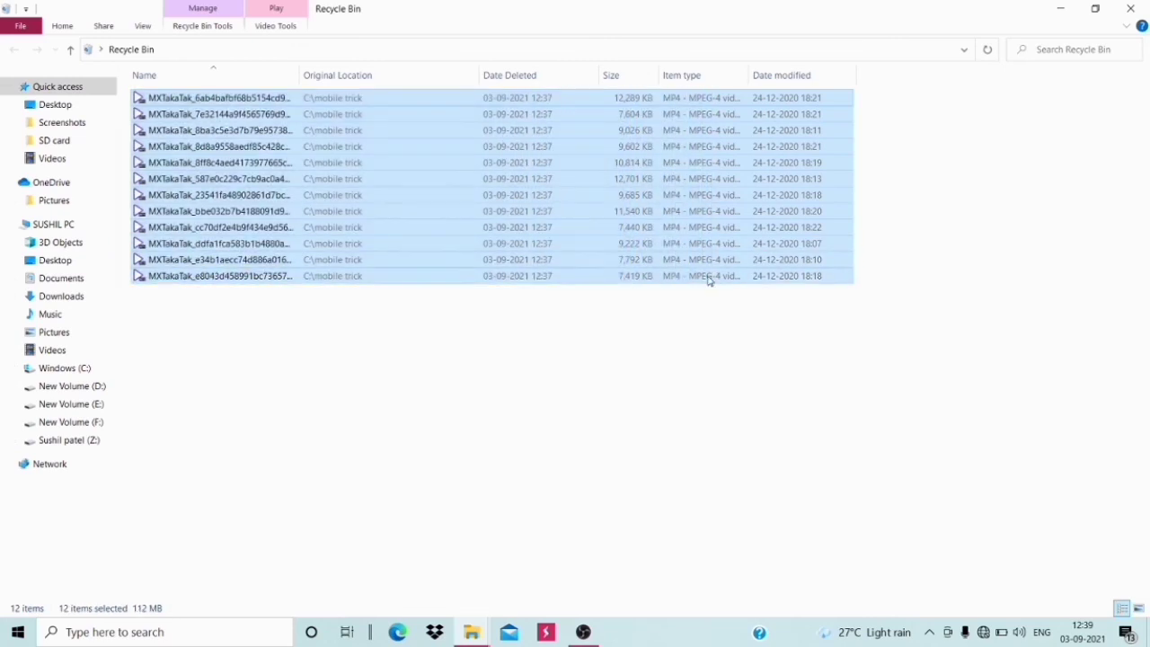
pyautogui.rightClick(402, 102)
pyautogui.click(441, 109)
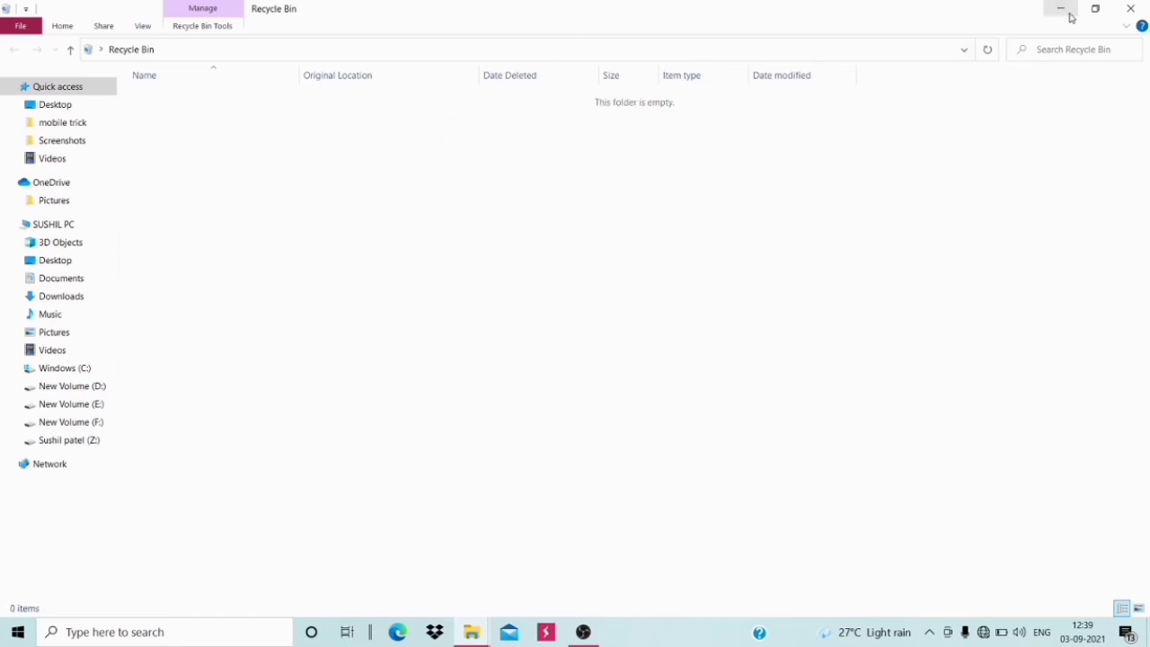
pyautogui.click(1131, 8)
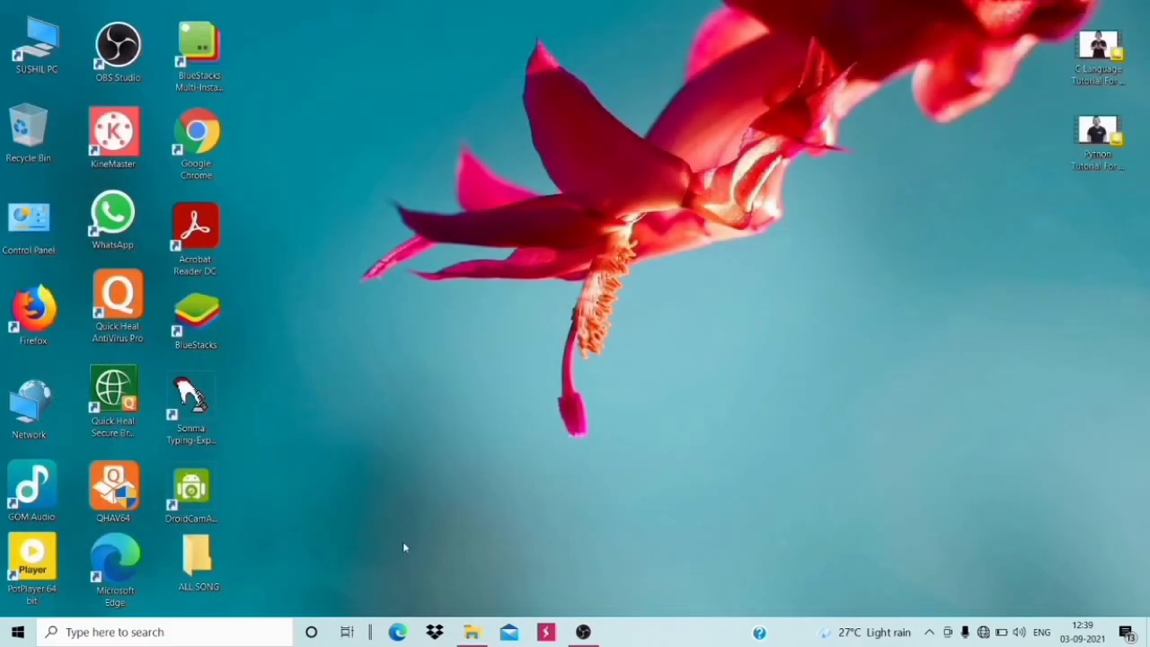
# - Bring back the mobile trick folder window and refresh it to check for the restored videos
pyautogui.click(472, 632)
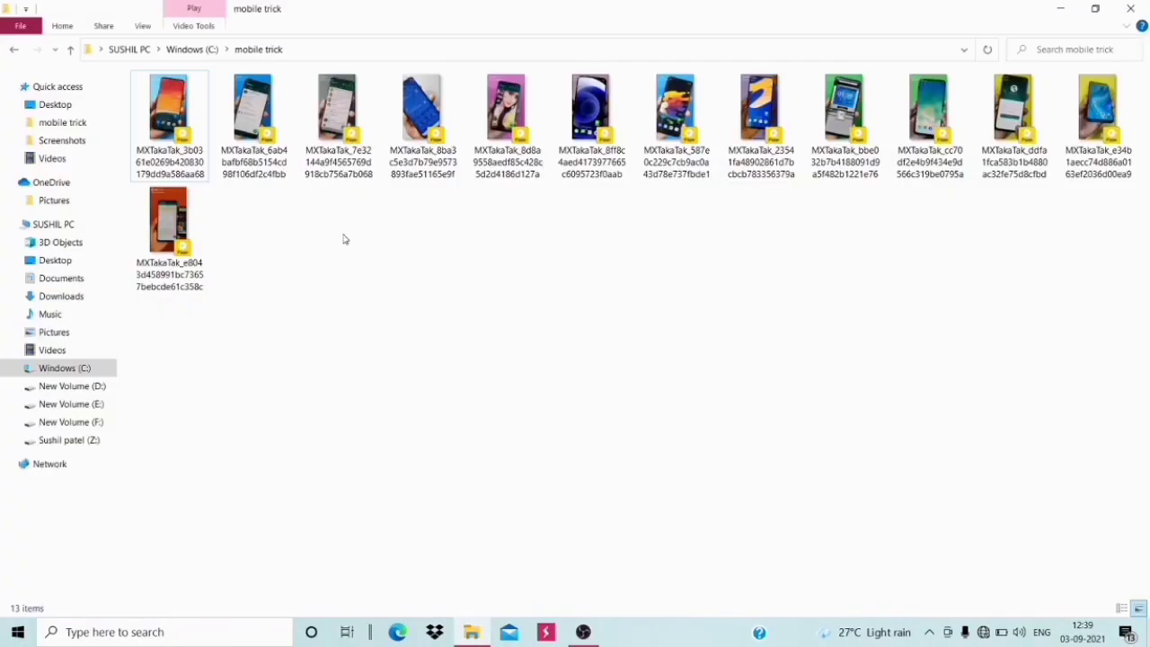
pyautogui.rightClick(404, 302)
pyautogui.click(437, 359)
# - Go back to the computer's drive overview, reopen the mobile trick folder on Windows (C:), and refresh its contents twice
pyautogui.click(12, 51)
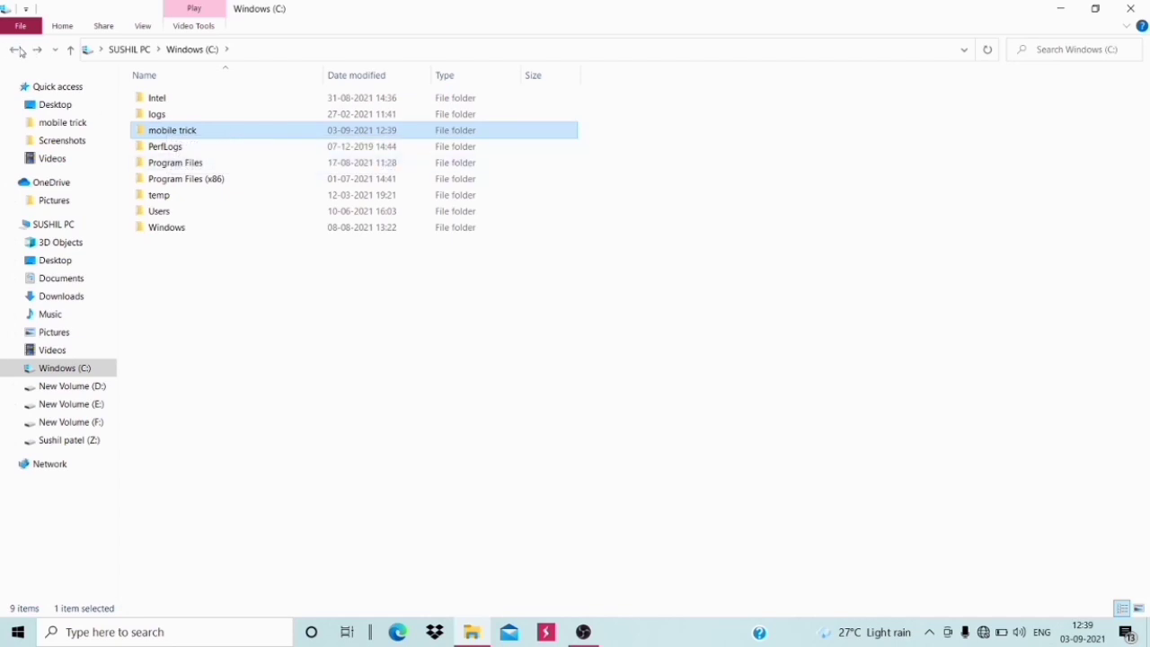
pyautogui.click(16, 50)
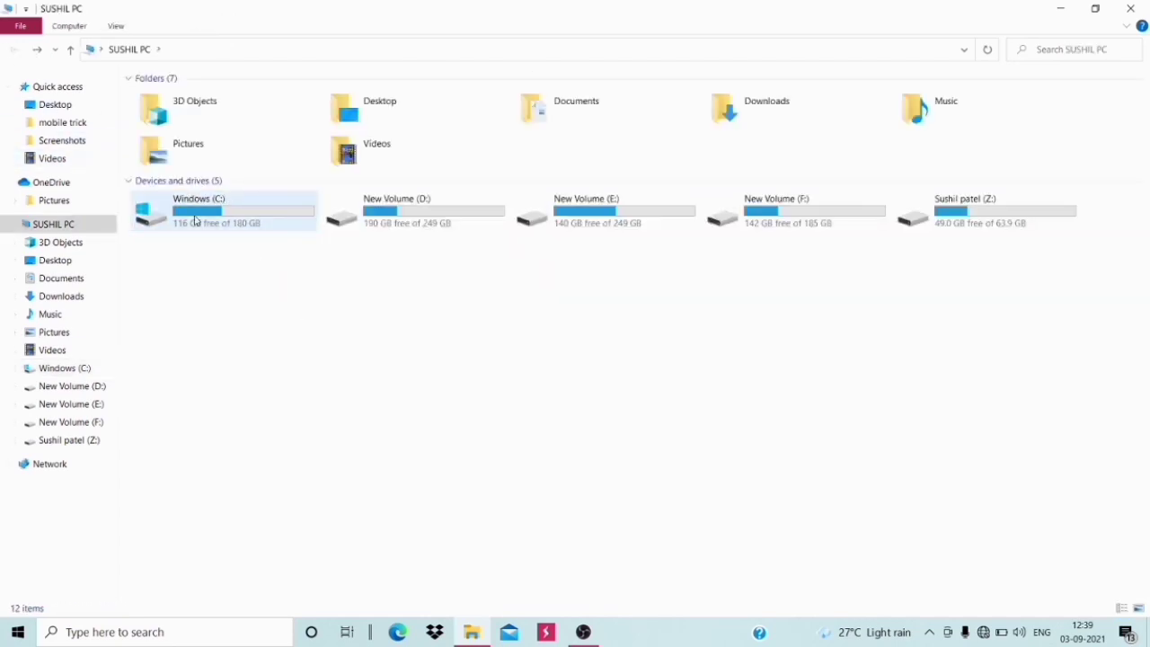
pyautogui.doubleClick(194, 222)
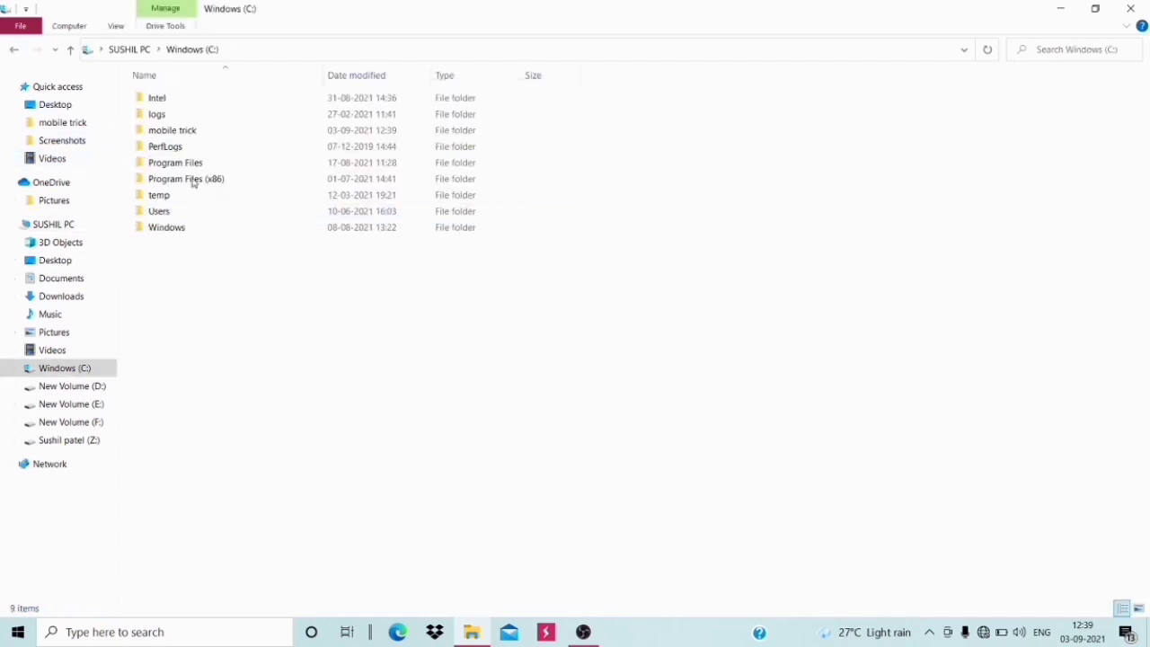
pyautogui.doubleClick(189, 133)
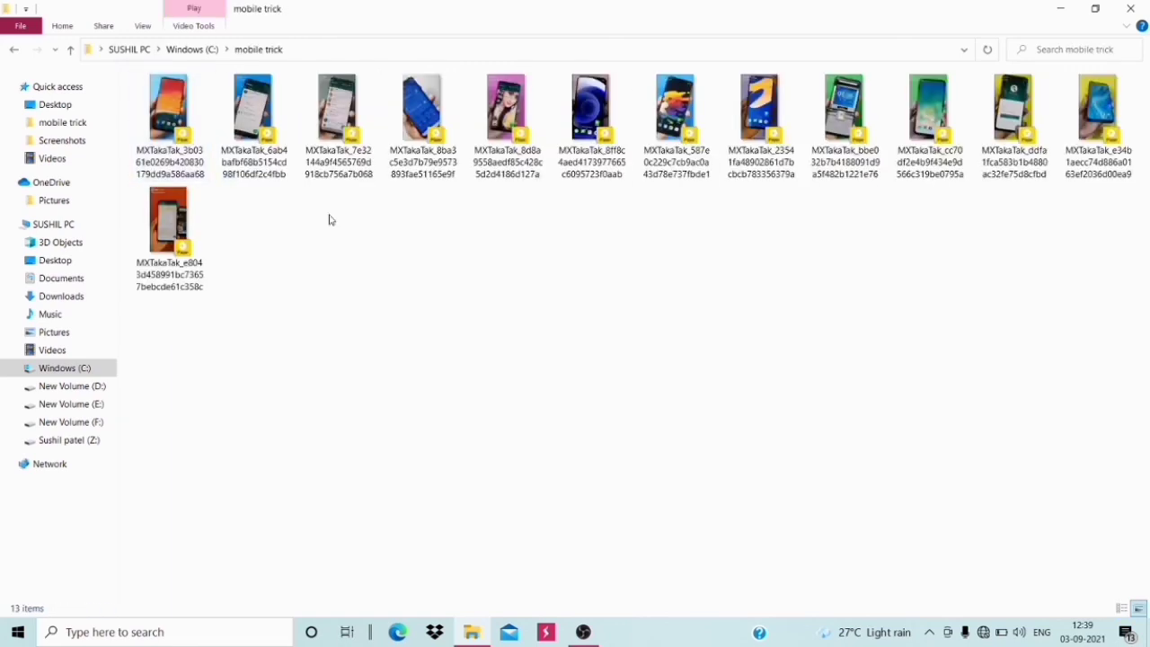
pyautogui.rightClick(329, 219)
pyautogui.click(357, 276)
pyautogui.rightClick(340, 236)
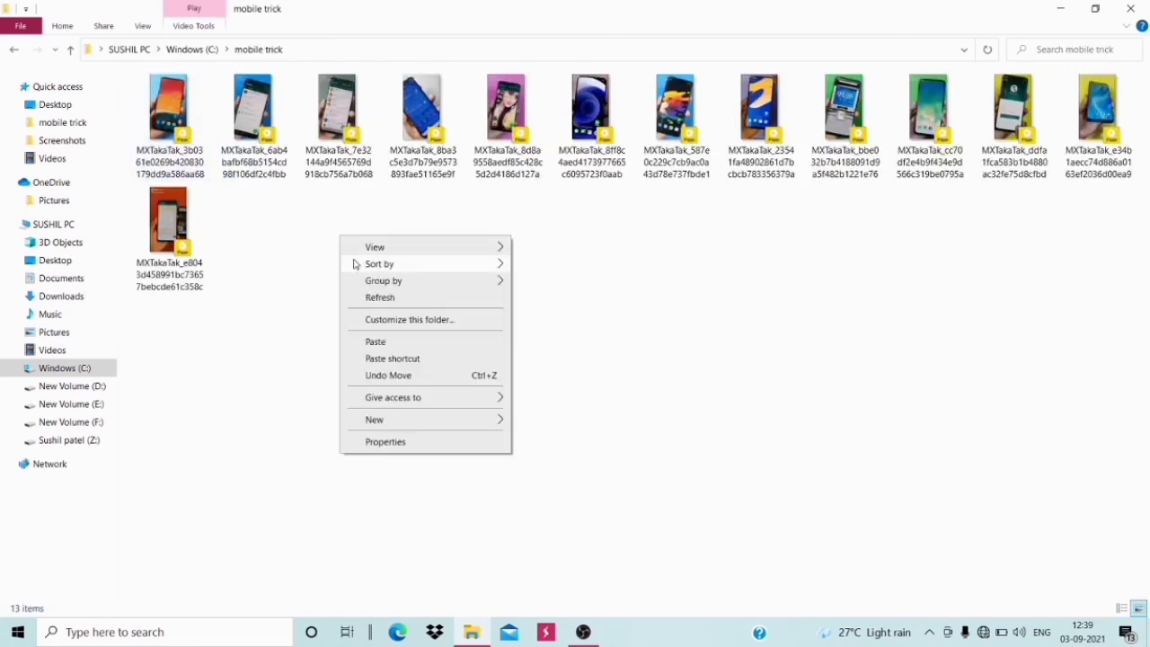
pyautogui.click(362, 277)
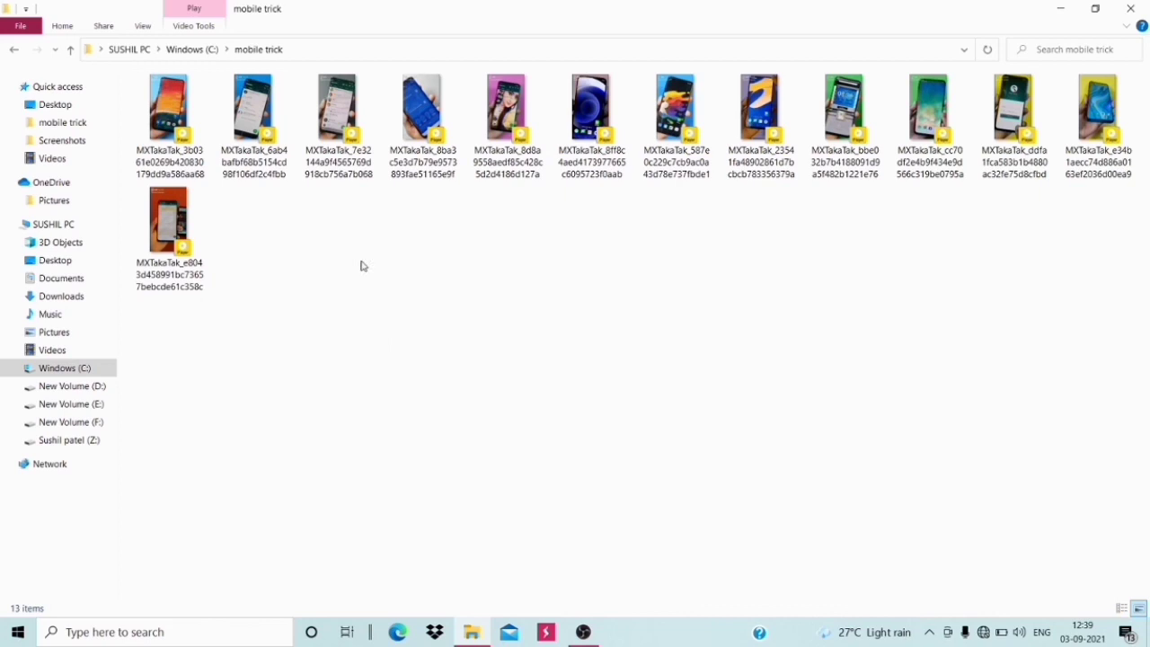